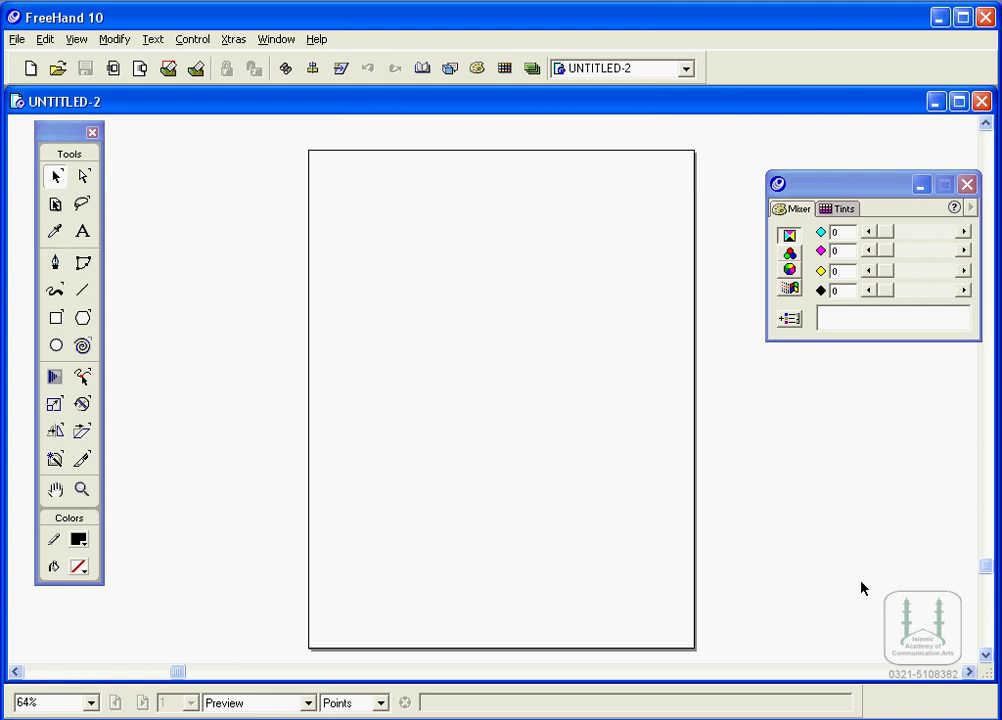
Step: Examine the Toolbars and Shortcuts pages of the Customize dialog, reached both from the toolbar area and through Keyboard Shortcuts
right_click(737, 64)
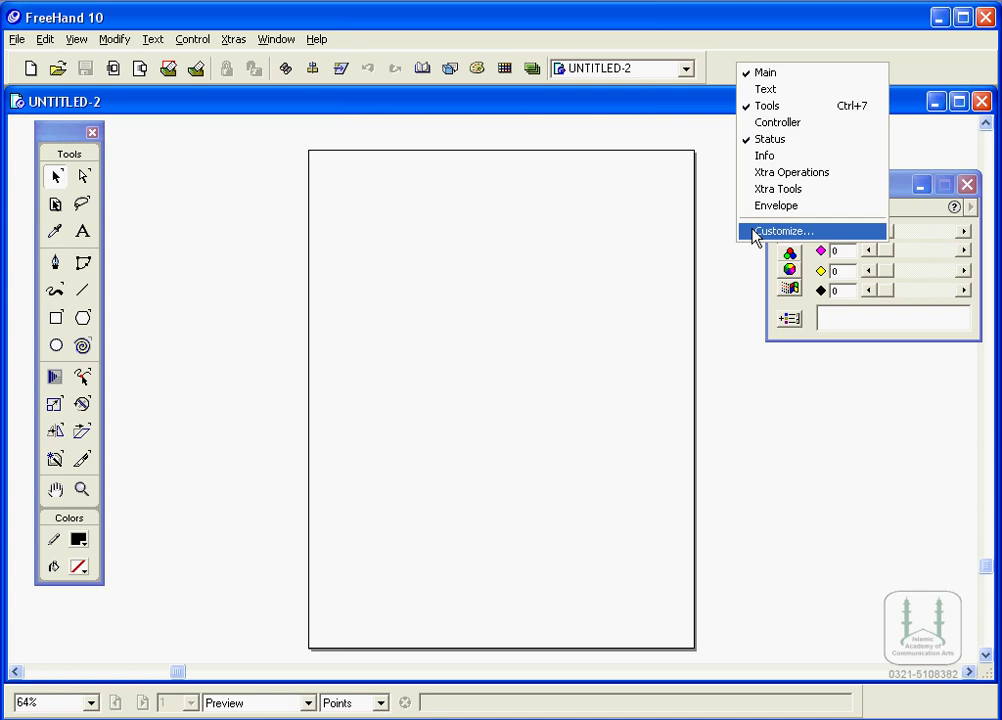
click(755, 232)
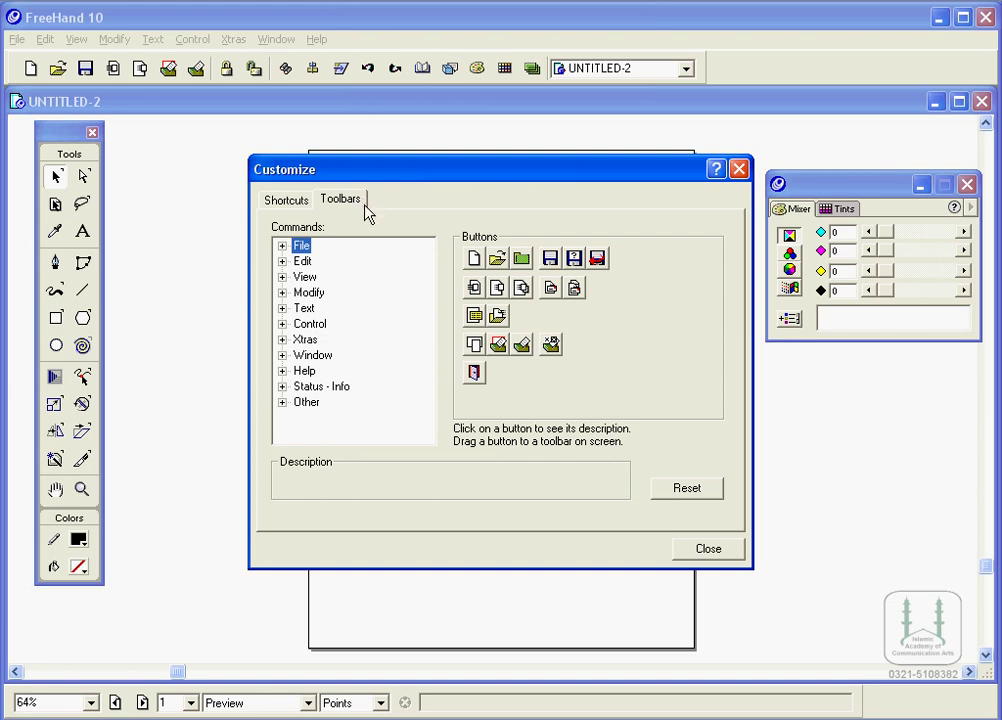
click(284, 203)
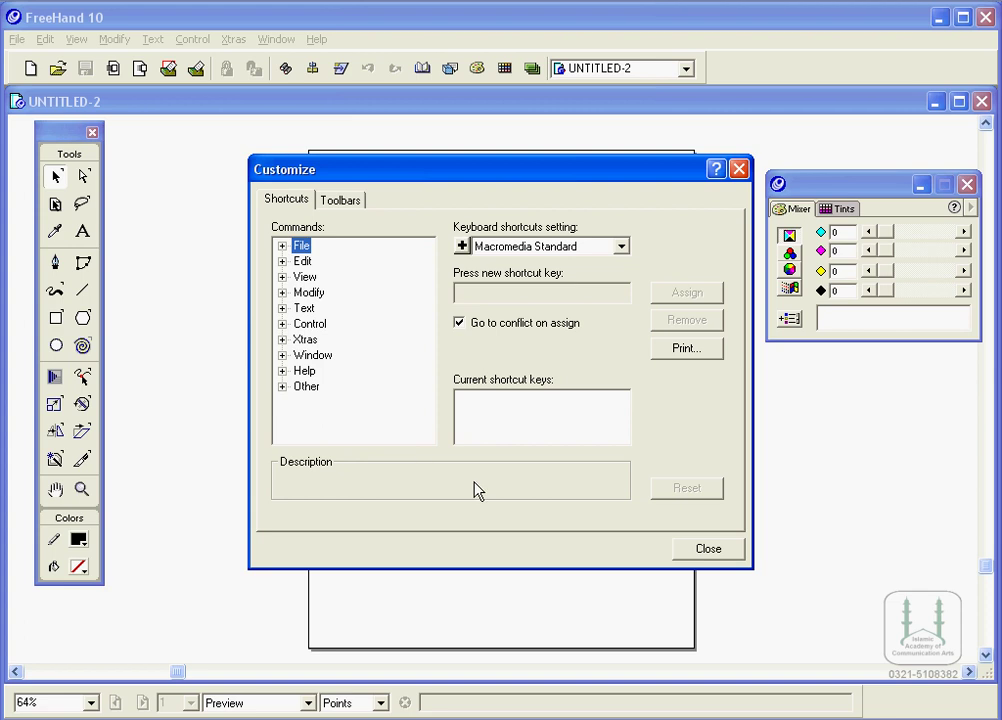
click(714, 552)
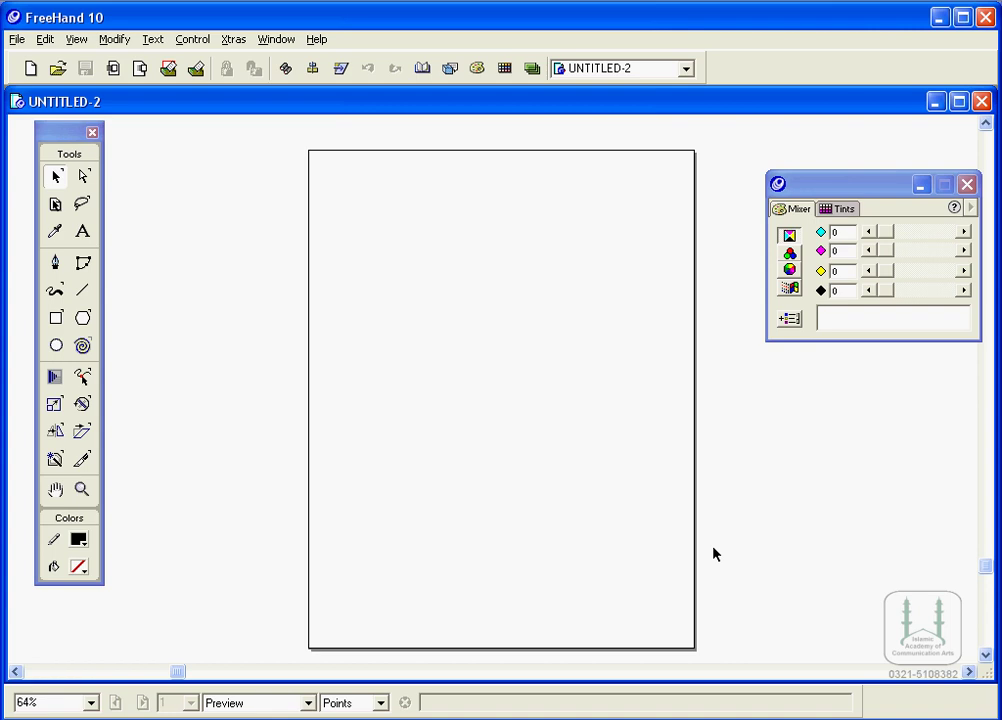
click(44, 40)
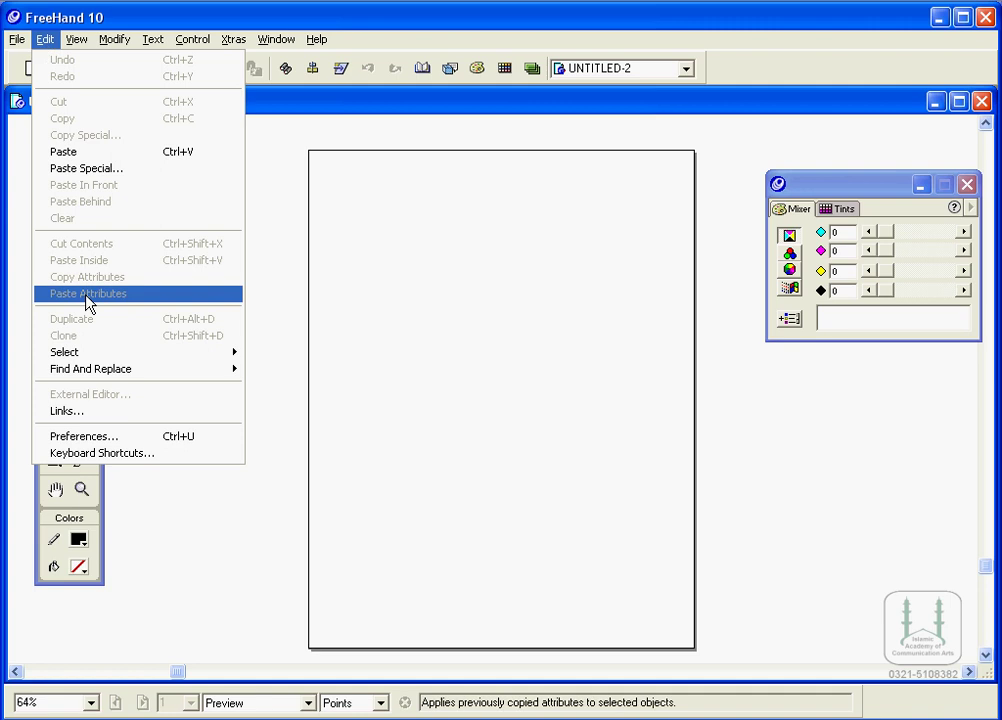
click(134, 460)
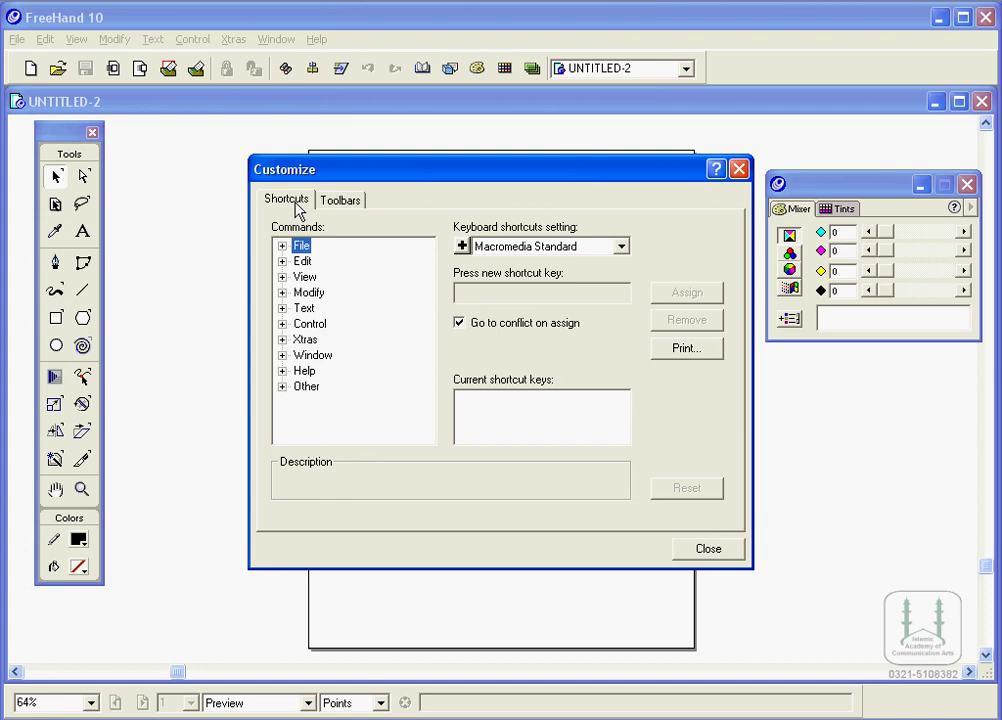
click(333, 203)
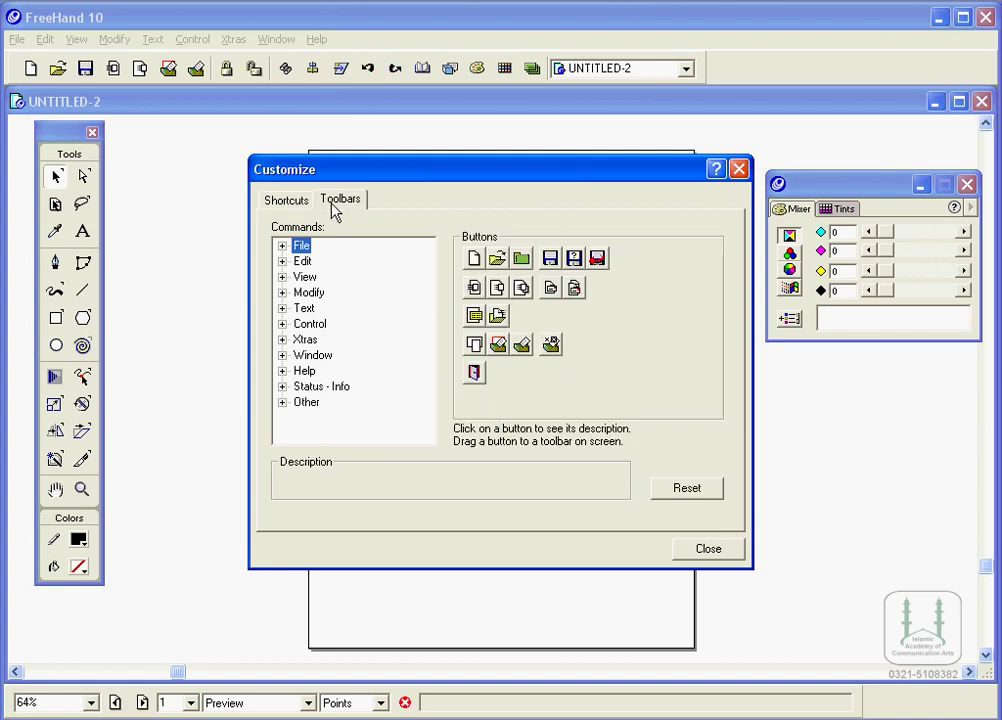
click(722, 552)
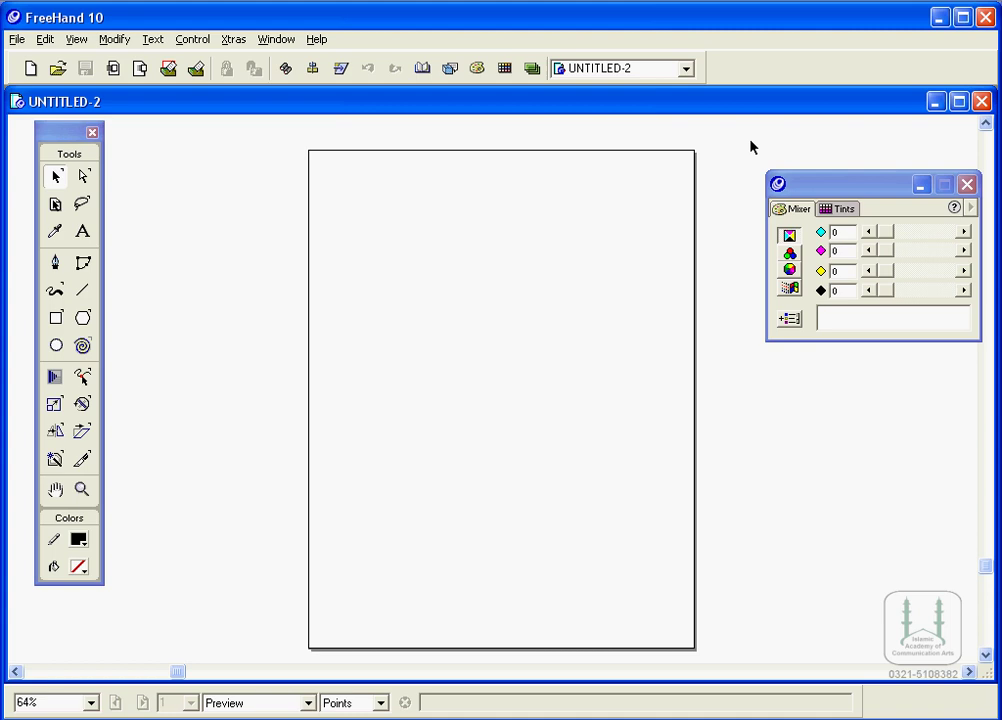
right_click(752, 76)
click(762, 233)
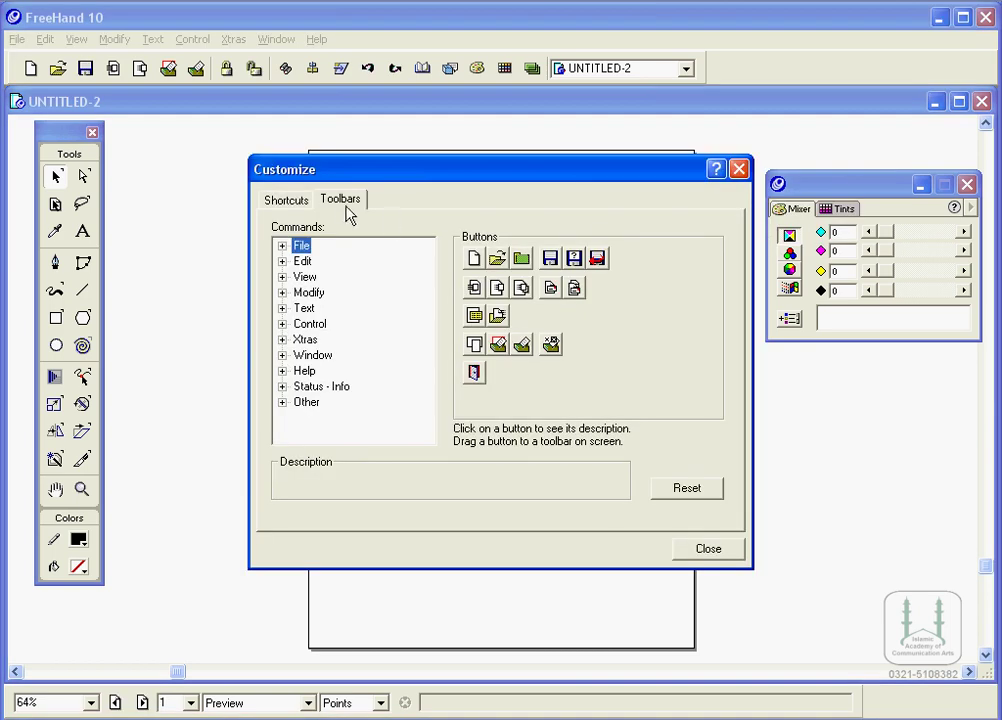
click(280, 201)
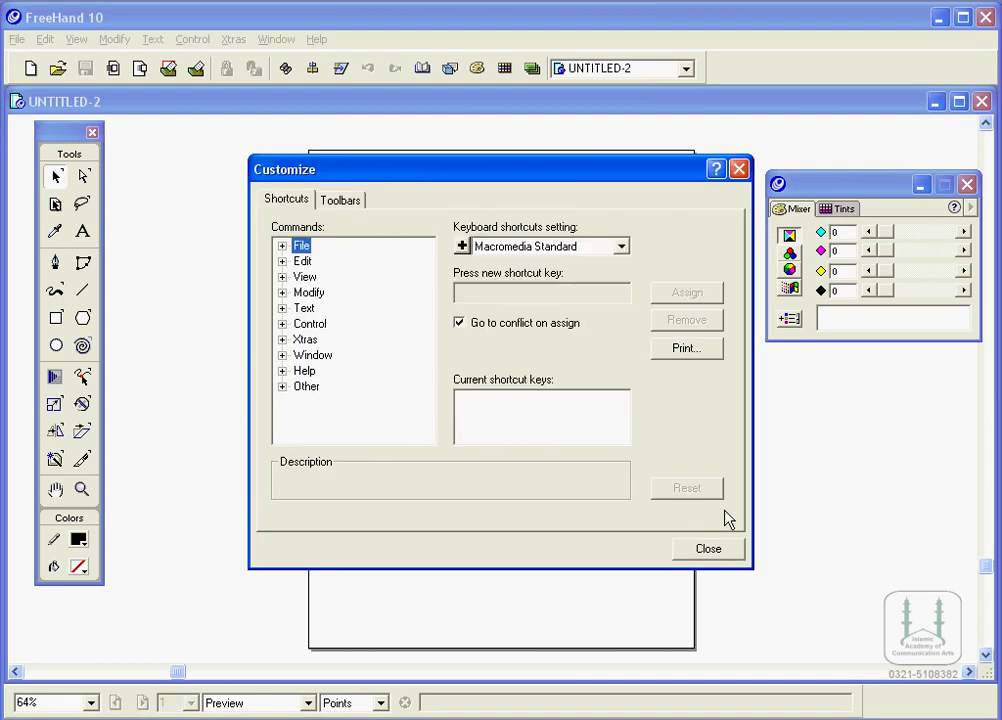
click(735, 550)
Step: Examine the current keyboard shortcuts of the File commands New, Open, Close, Save, Save As and Revert
click(45, 39)
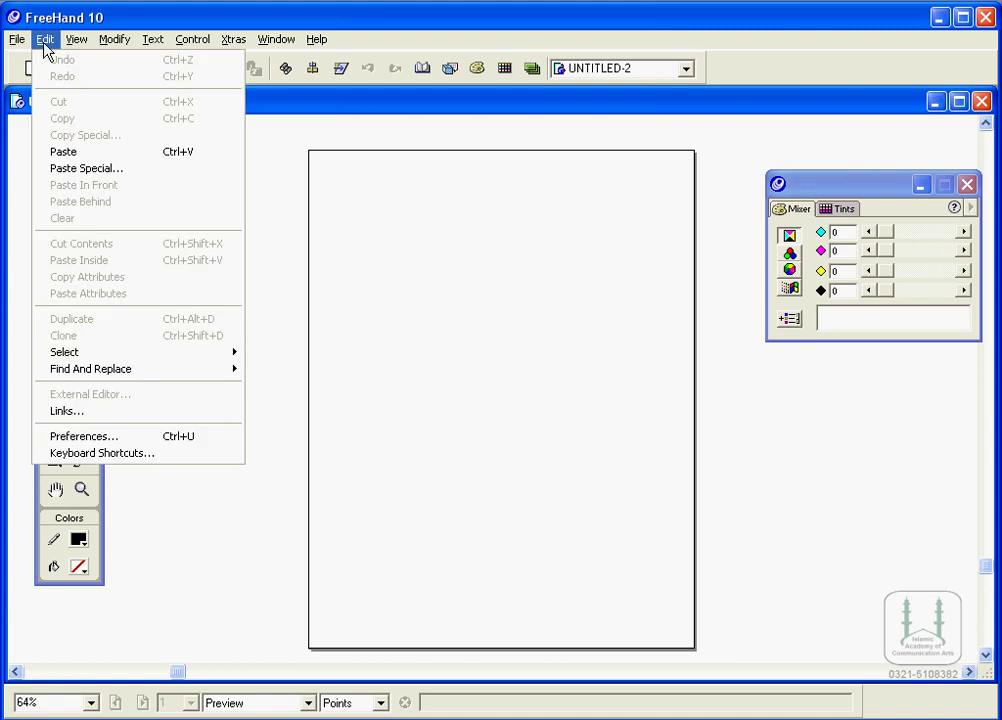
click(100, 454)
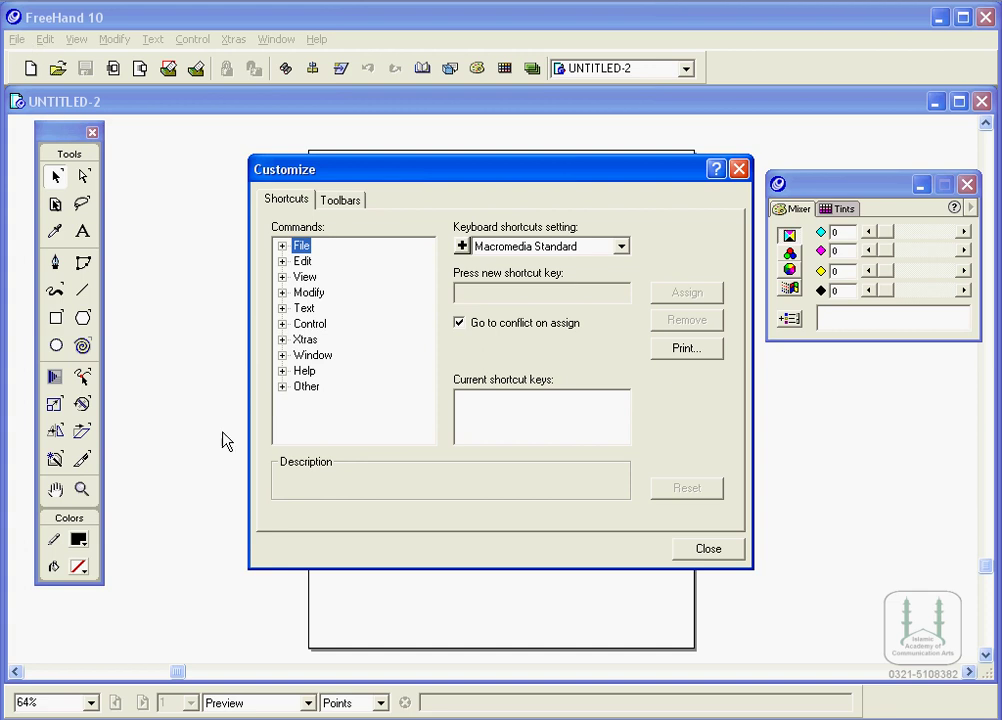
click(282, 246)
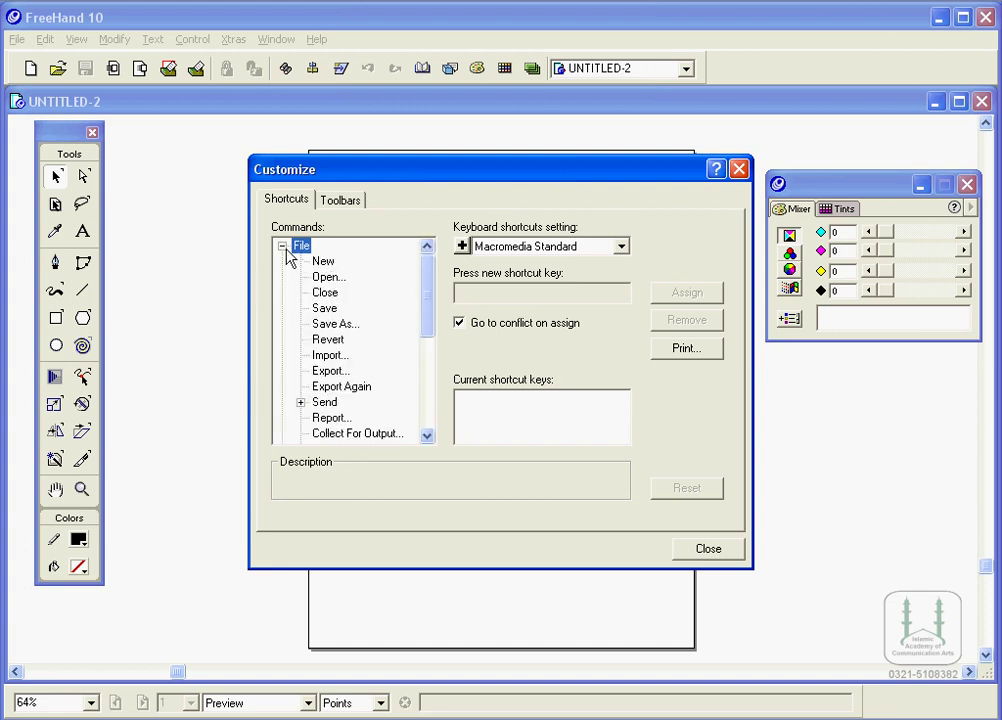
drag(427, 282, 427, 285)
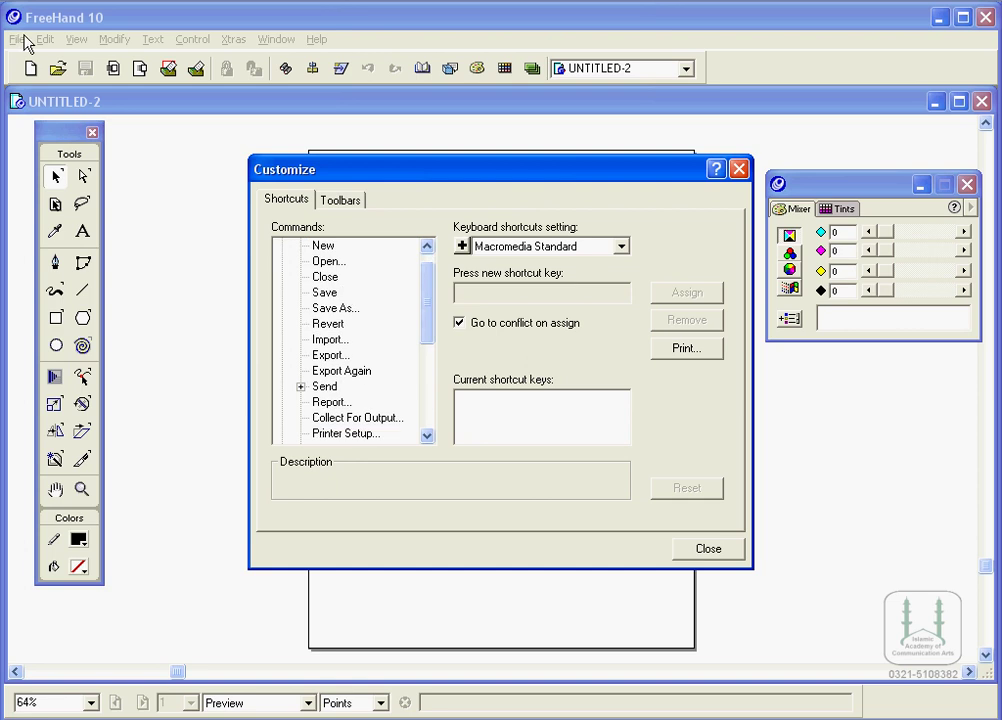
click(323, 247)
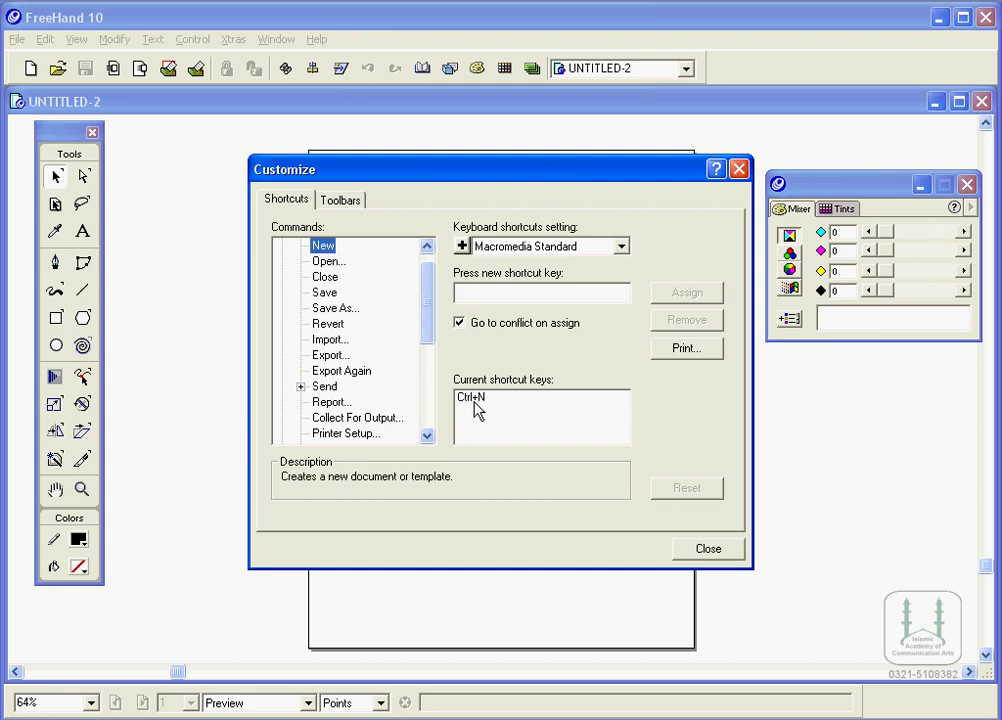
scroll(293, 255, up, 1)
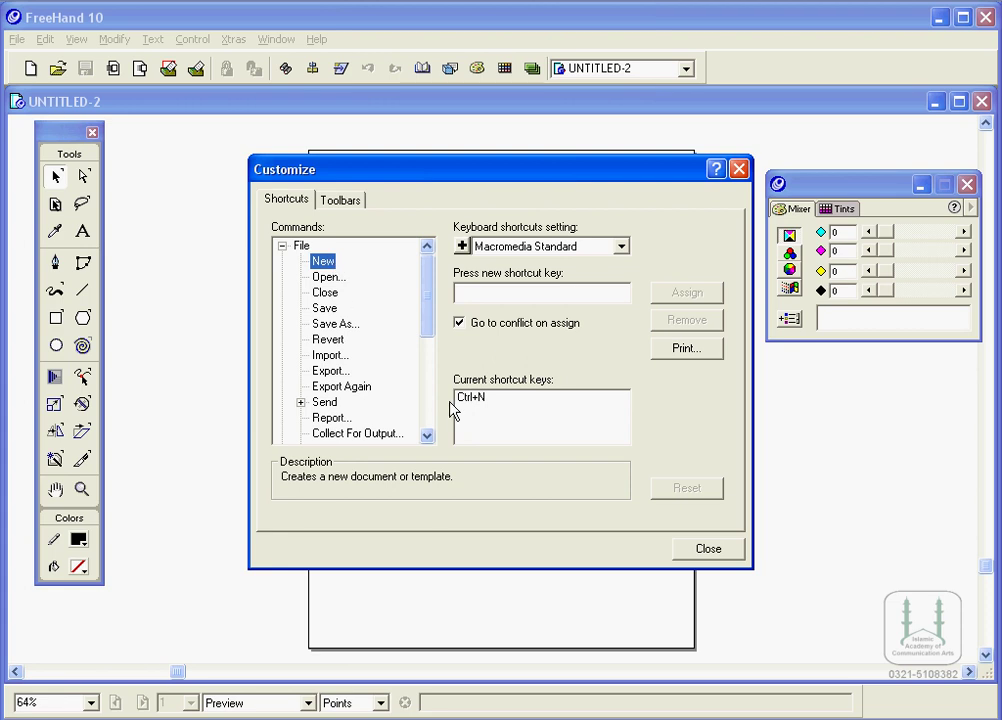
click(332, 278)
click(330, 292)
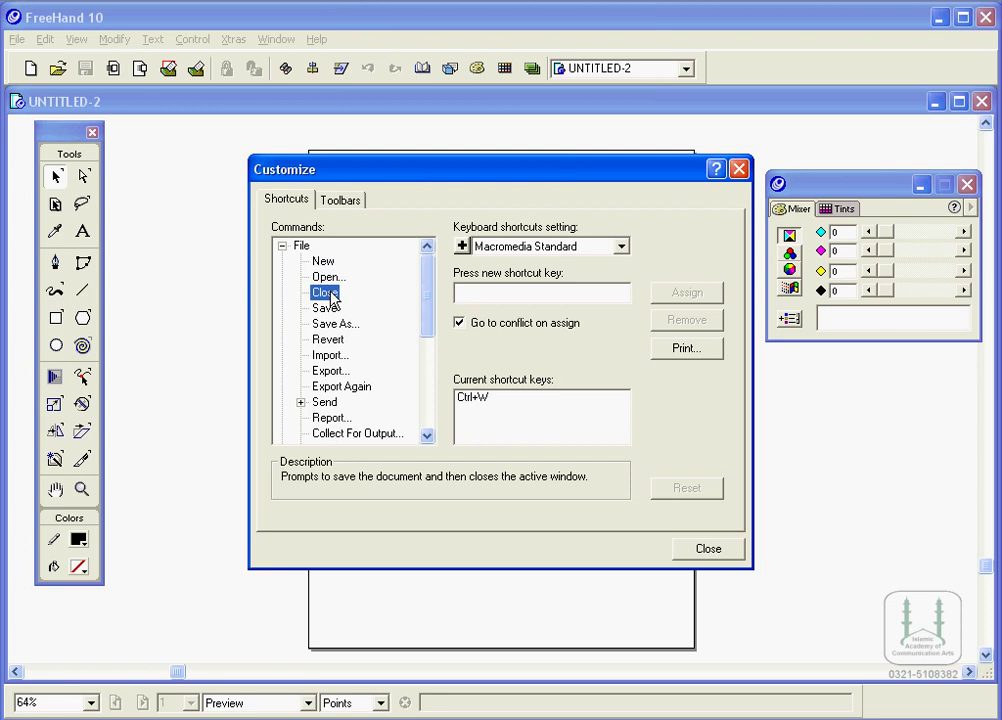
click(332, 308)
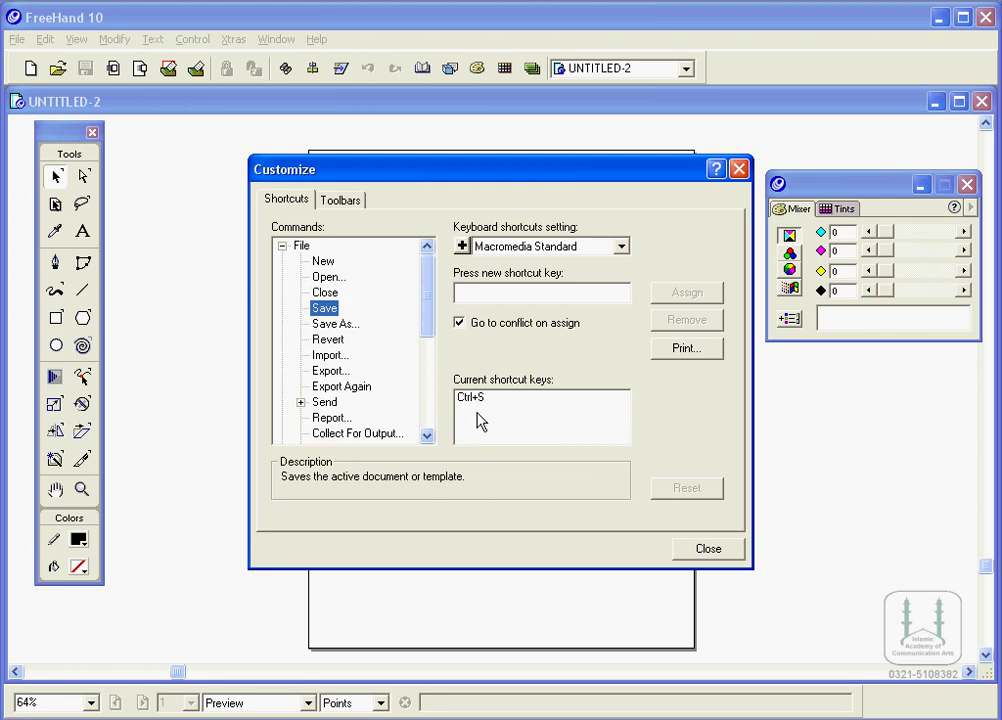
click(330, 326)
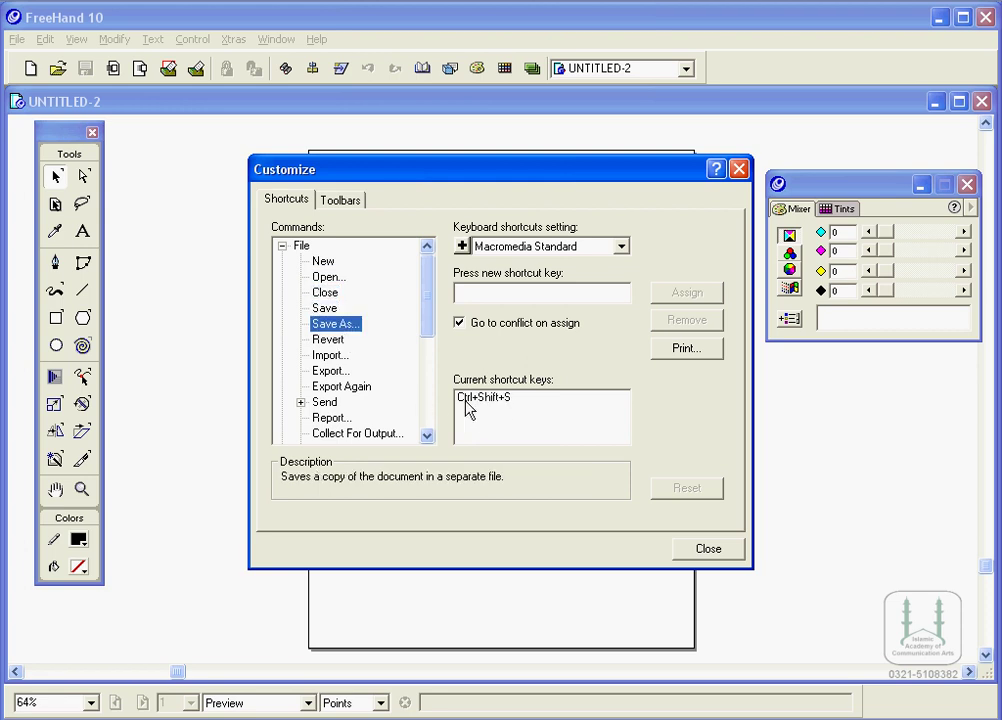
click(334, 340)
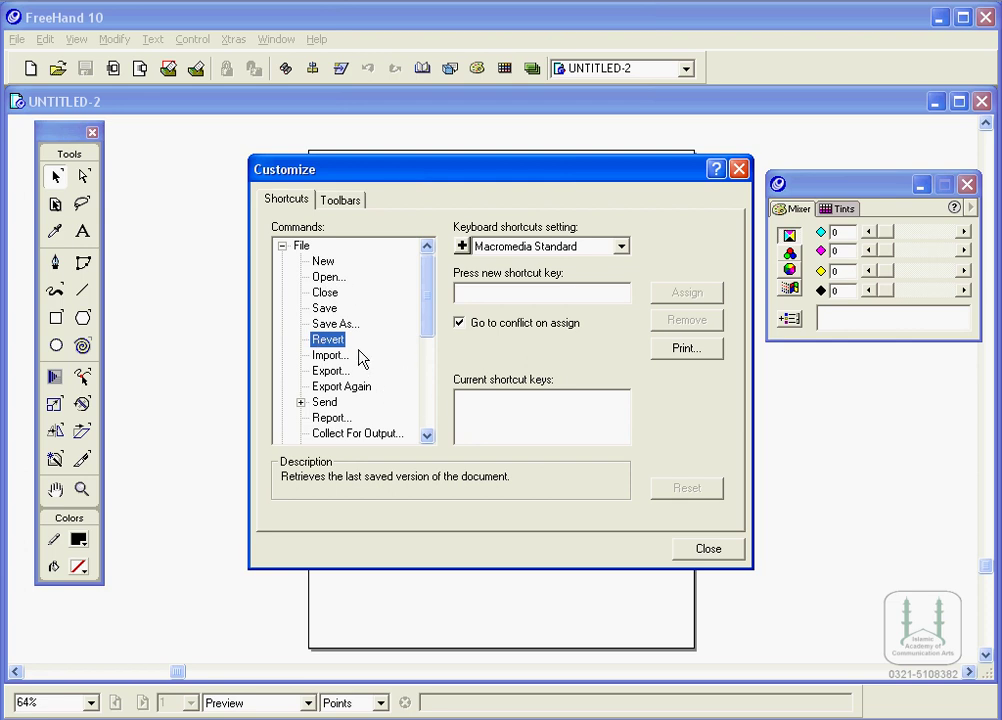
Step: Assign Ctrl+I as the keyboard shortcut for the Import command and close the Customize dialog
click(334, 357)
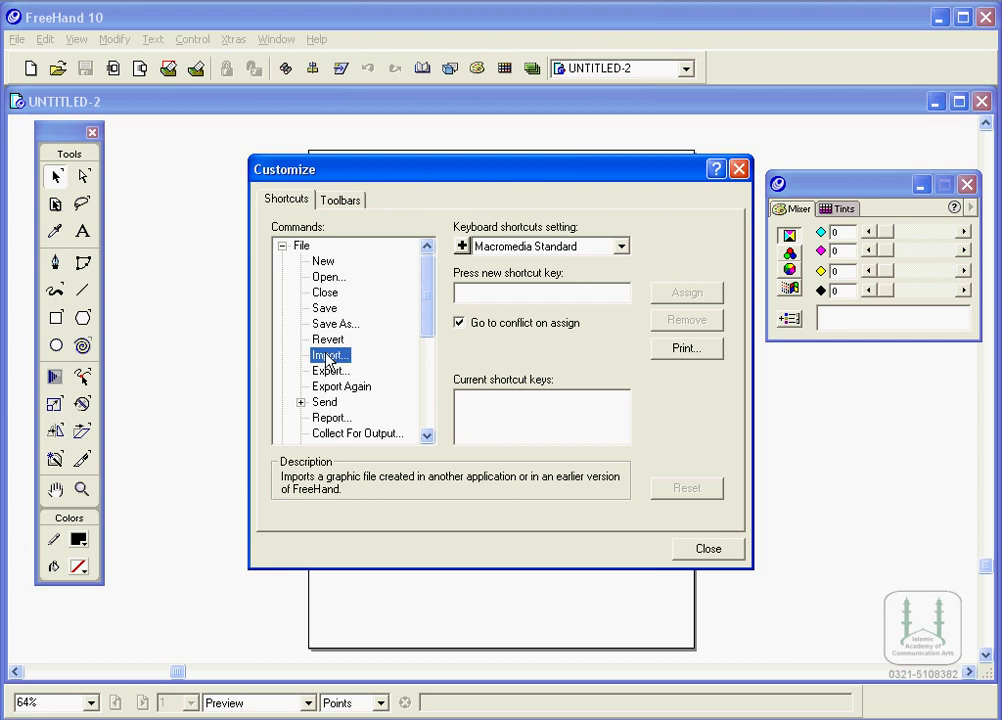
click(507, 289)
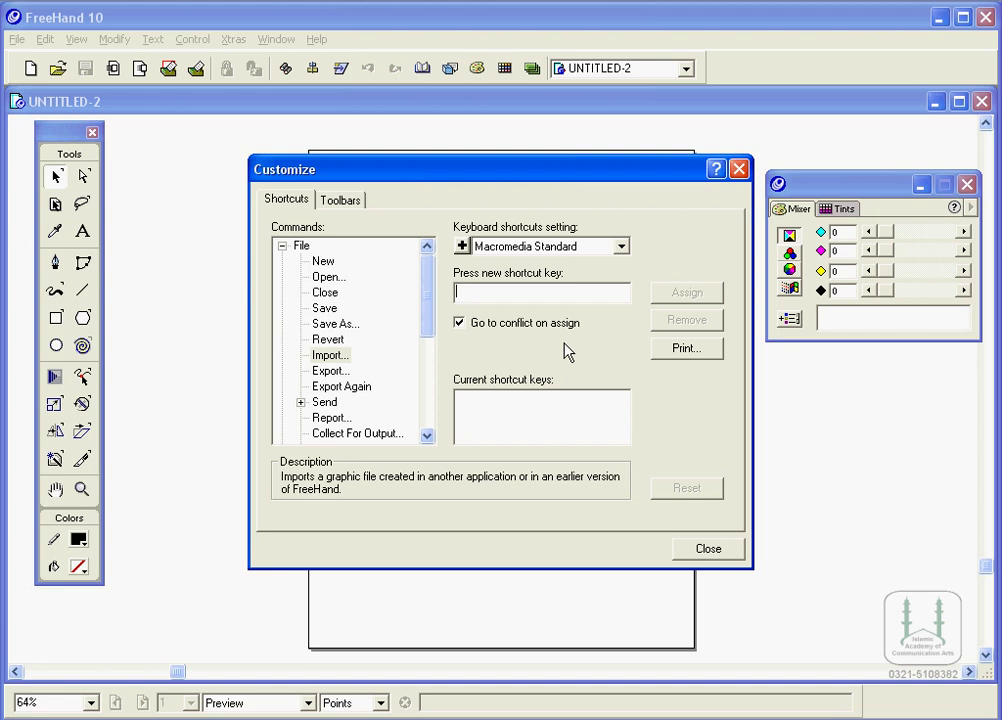
key(ctrl)
key(ctrl+i)
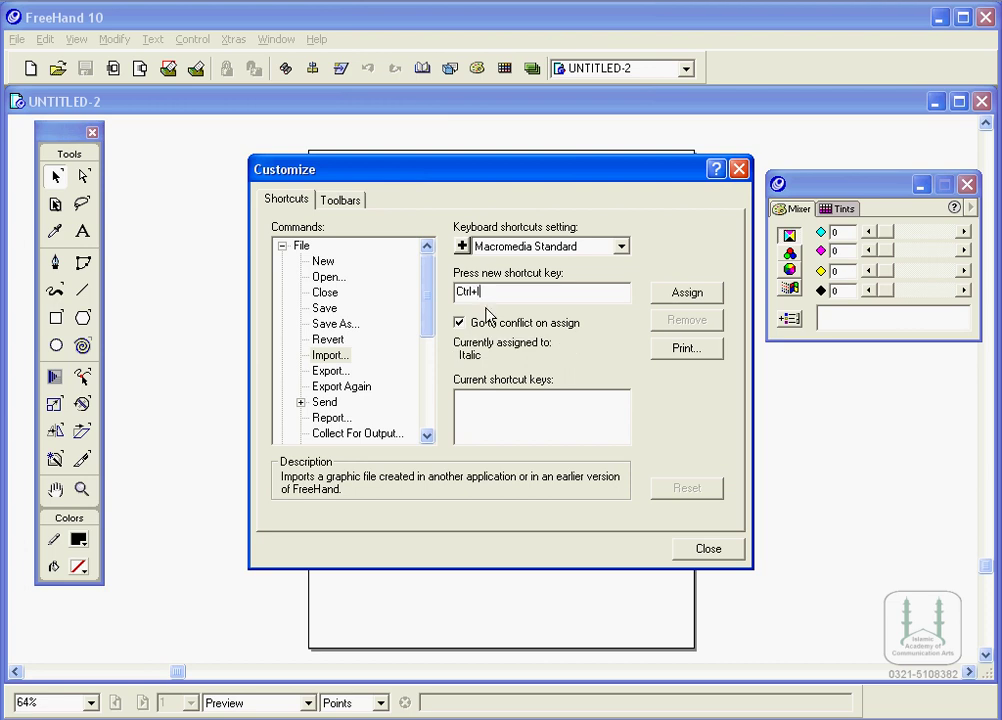
click(678, 296)
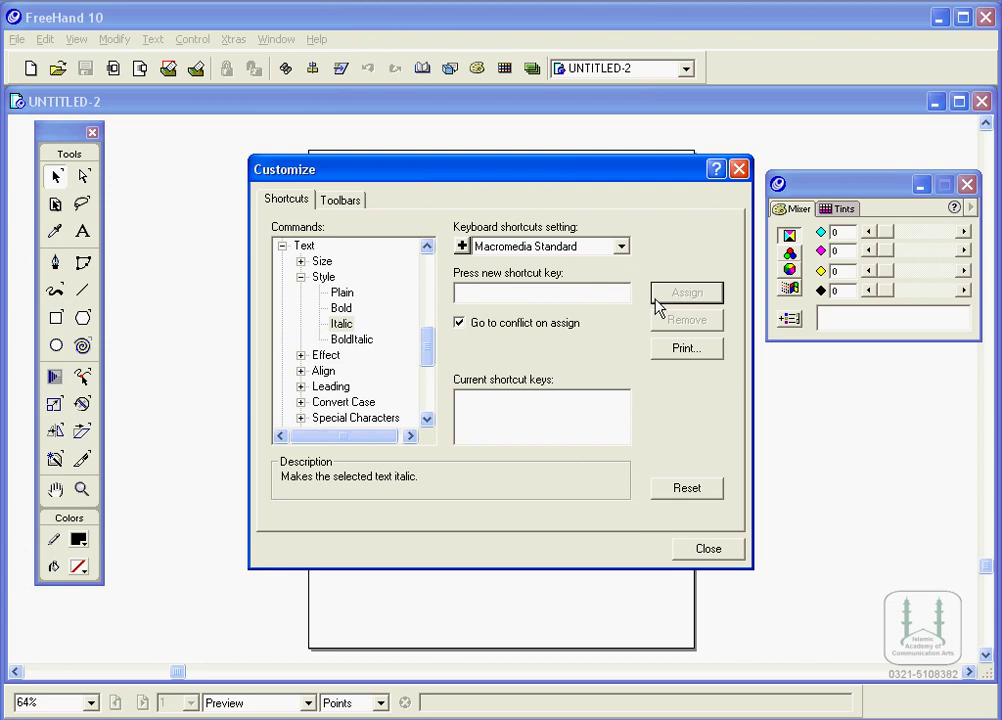
click(702, 550)
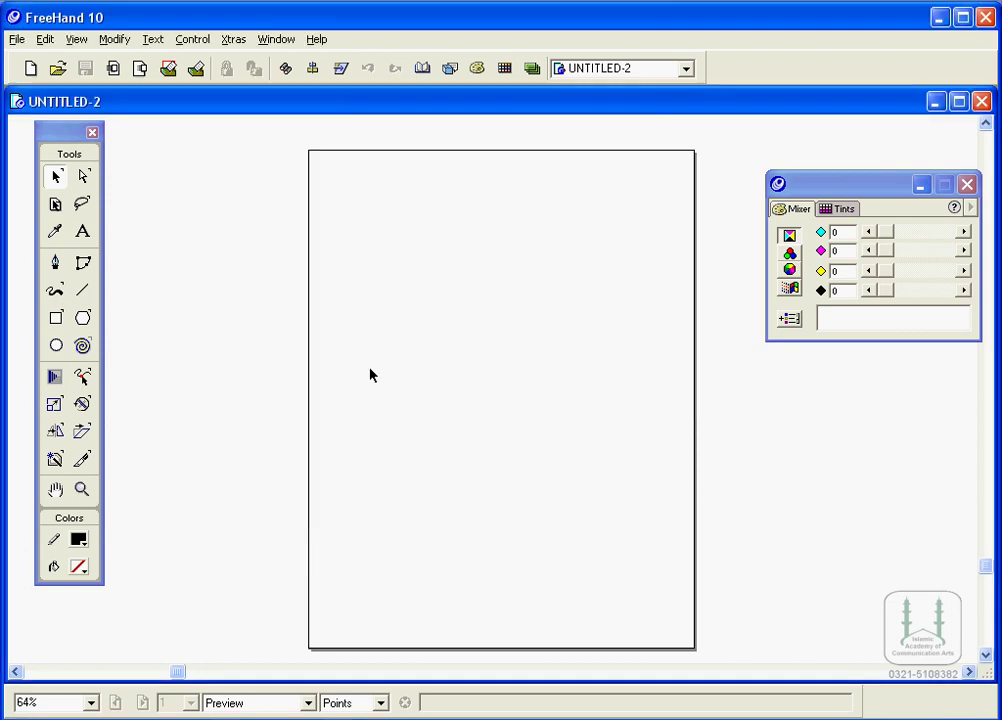
Step: Reopen the keyboard shortcut settings and remove Ctrl+I from the Import command
click(45, 40)
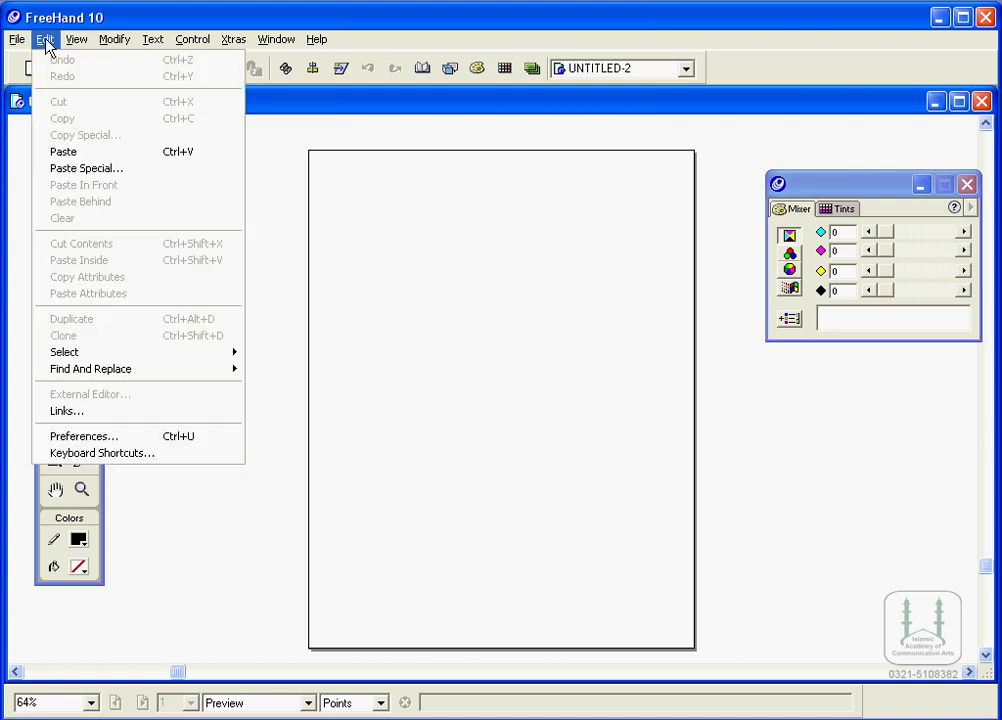
click(88, 454)
click(282, 246)
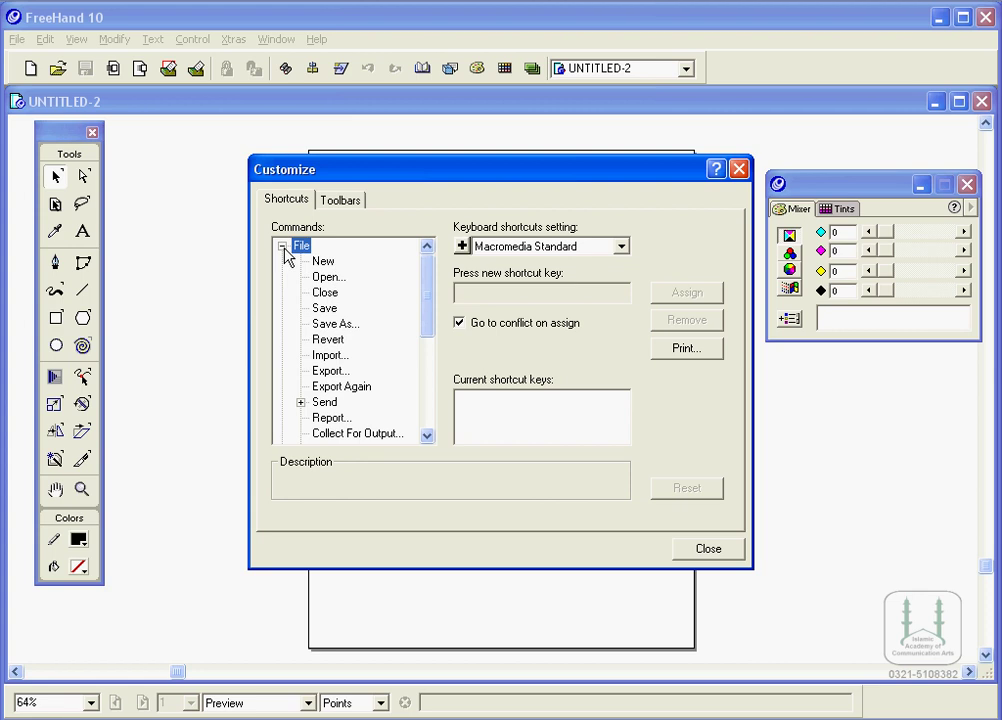
click(332, 356)
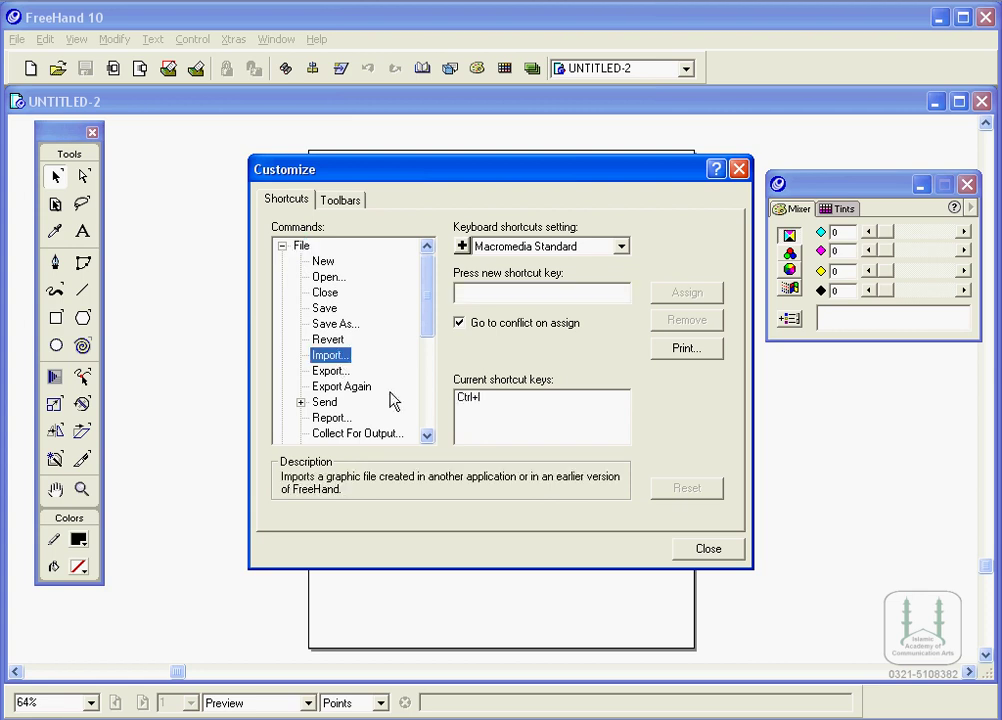
click(477, 398)
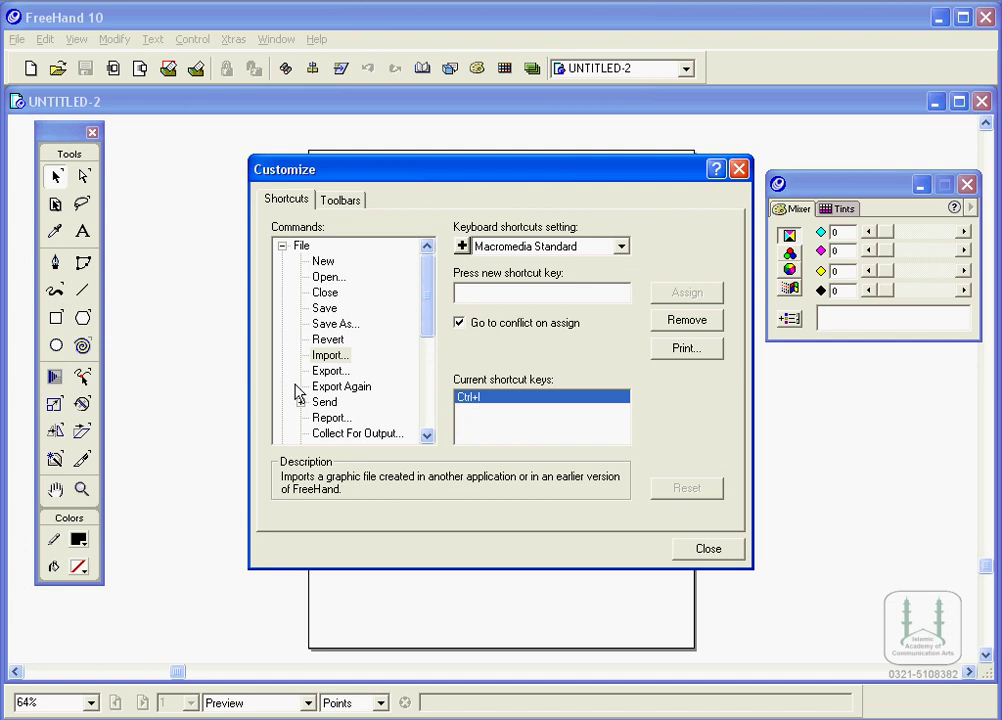
click(680, 325)
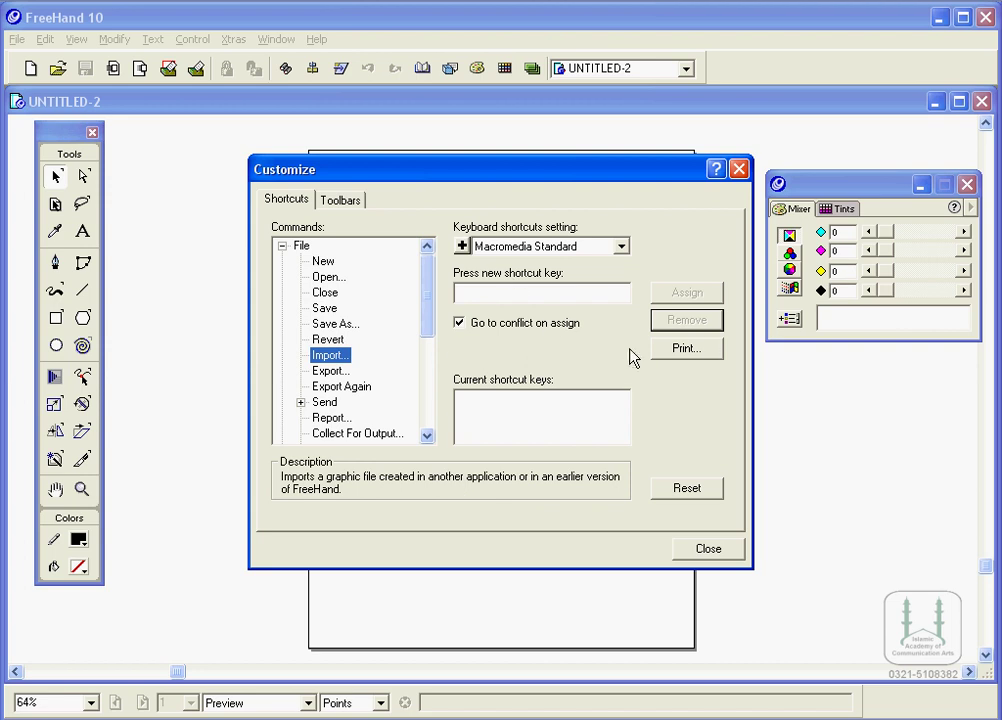
Step: Assign the Ctrl+I shortcut to the Import command again
click(523, 293)
key(ctrl+i)
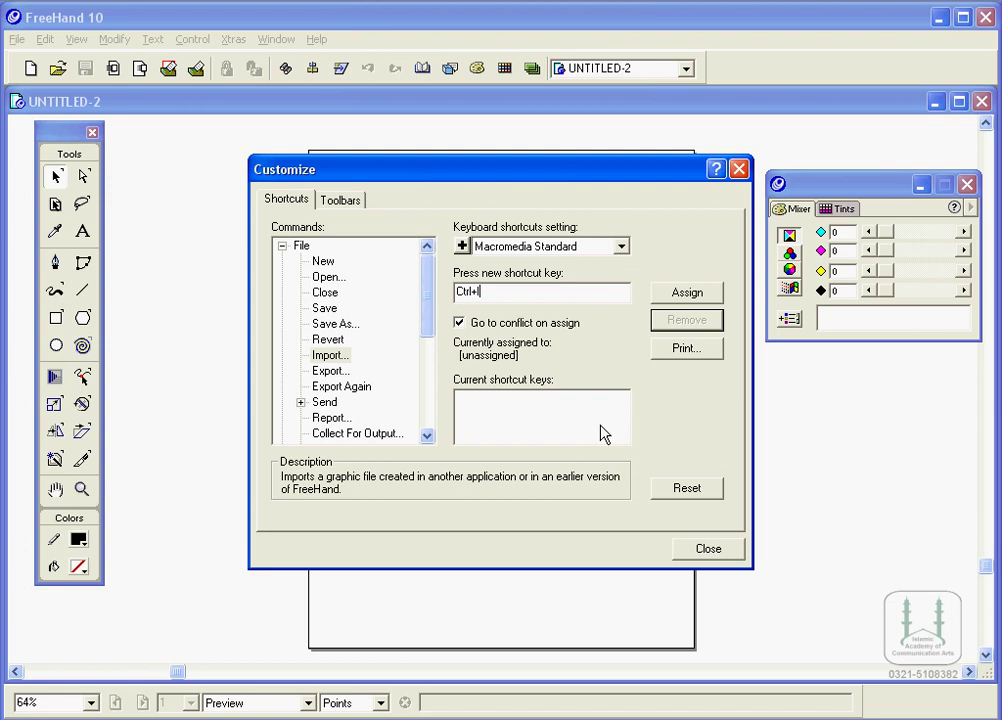
click(680, 298)
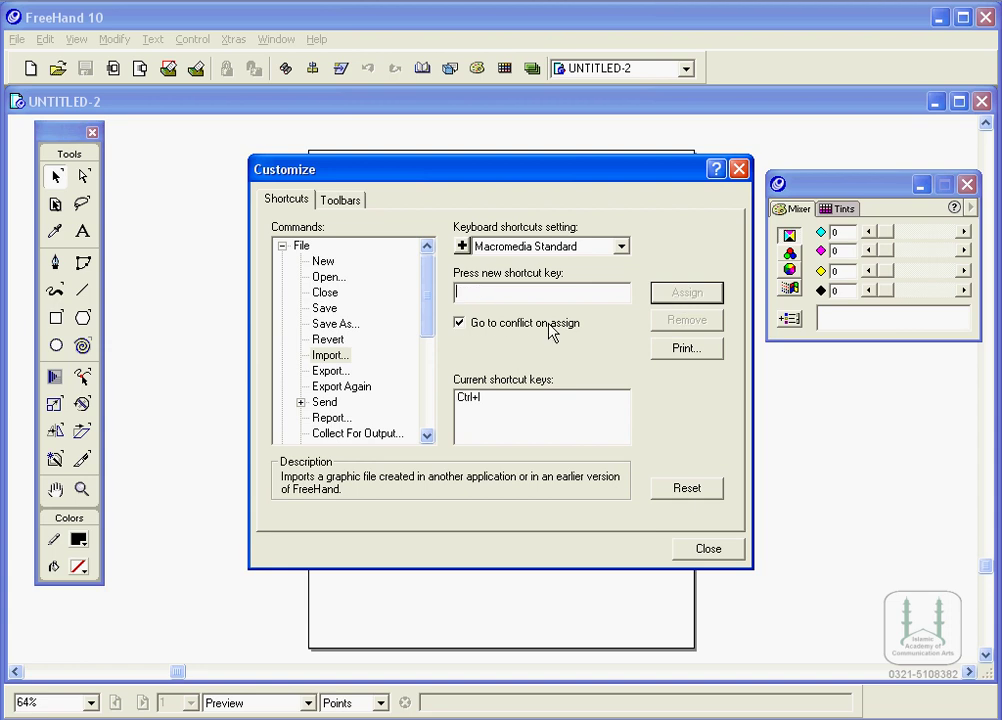
Step: Try to switch the keyboard shortcuts setting to CorelDRAW 7, cancelling at the prompt to save changes
double_click(300, 246)
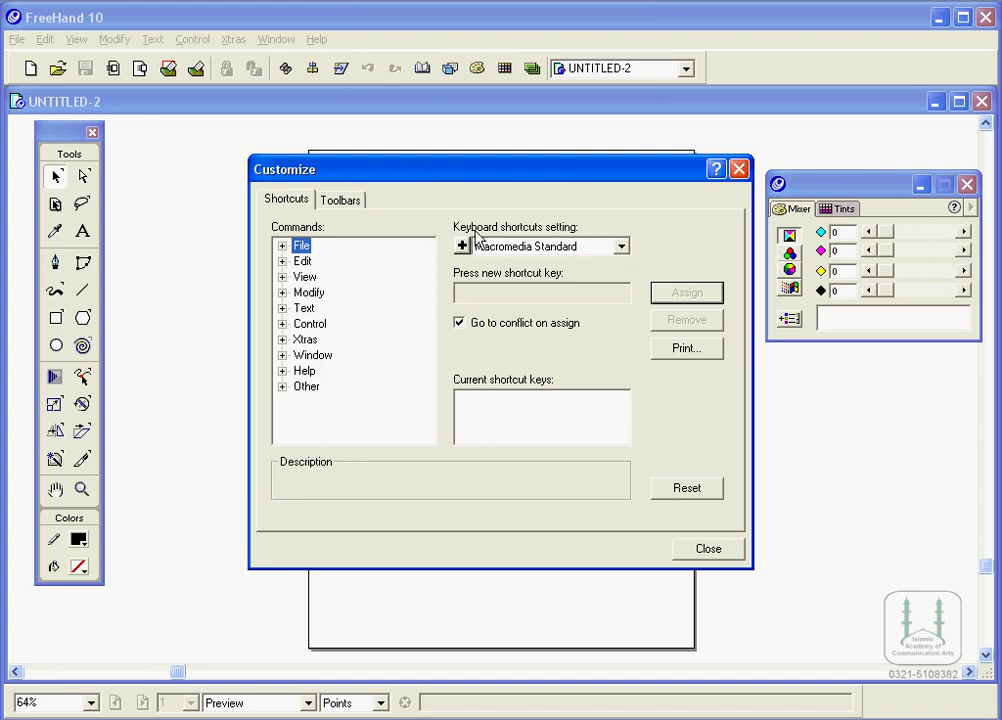
click(622, 246)
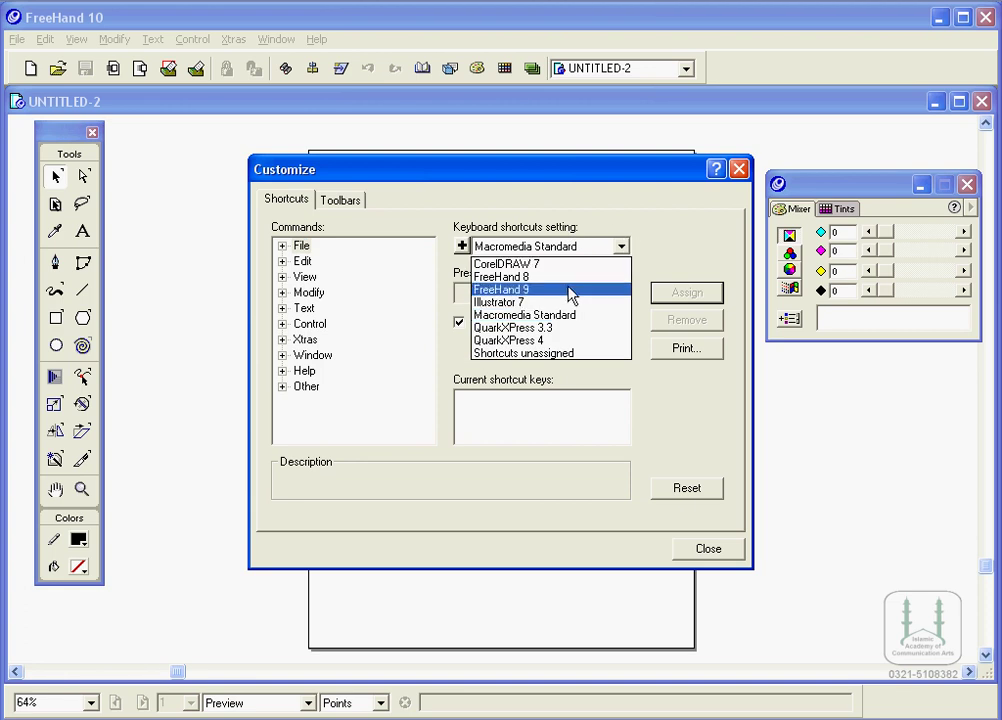
click(507, 265)
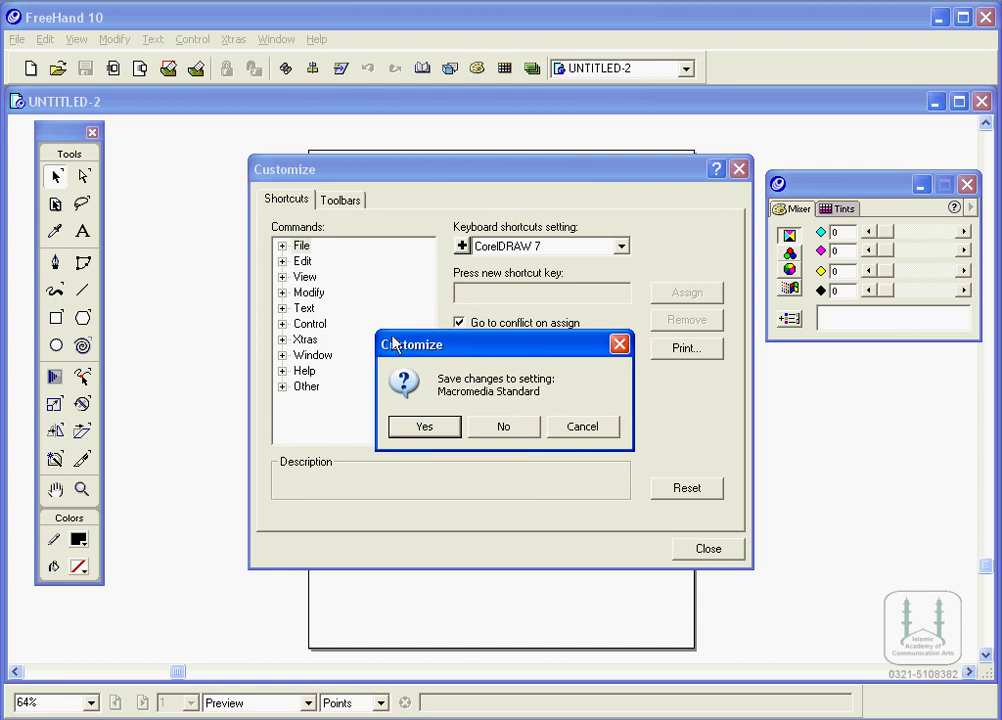
click(594, 433)
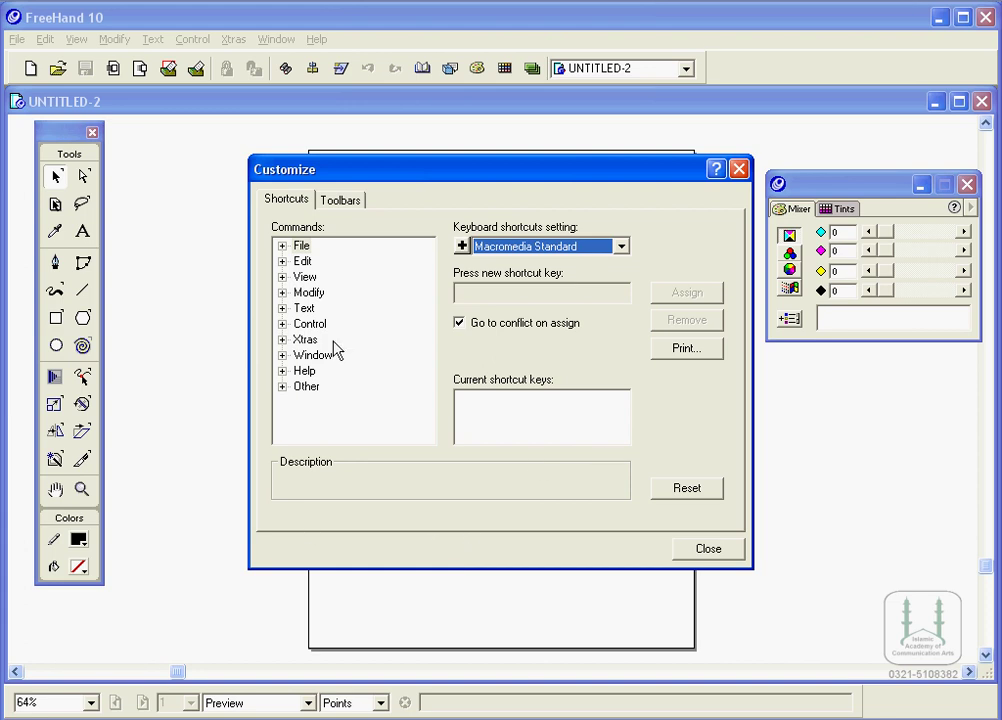
Step: Check the shortcuts of the Open, Close, Revert and Export commands, close the dialog and view the shortcuts among the File commands
click(282, 245)
click(326, 277)
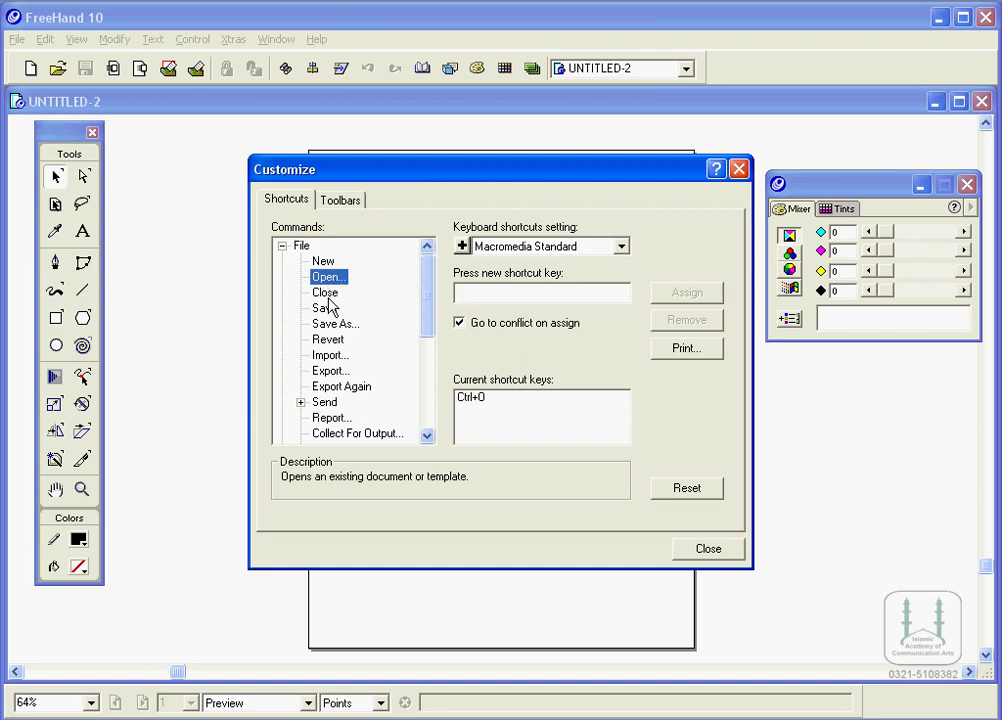
click(326, 293)
click(328, 340)
click(328, 371)
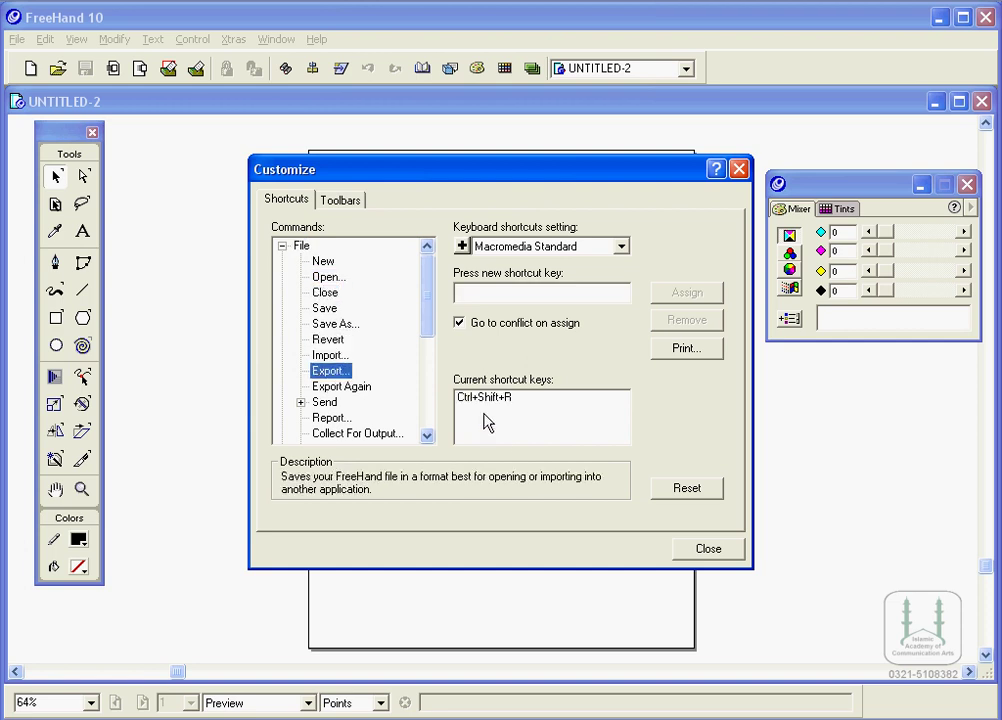
click(713, 552)
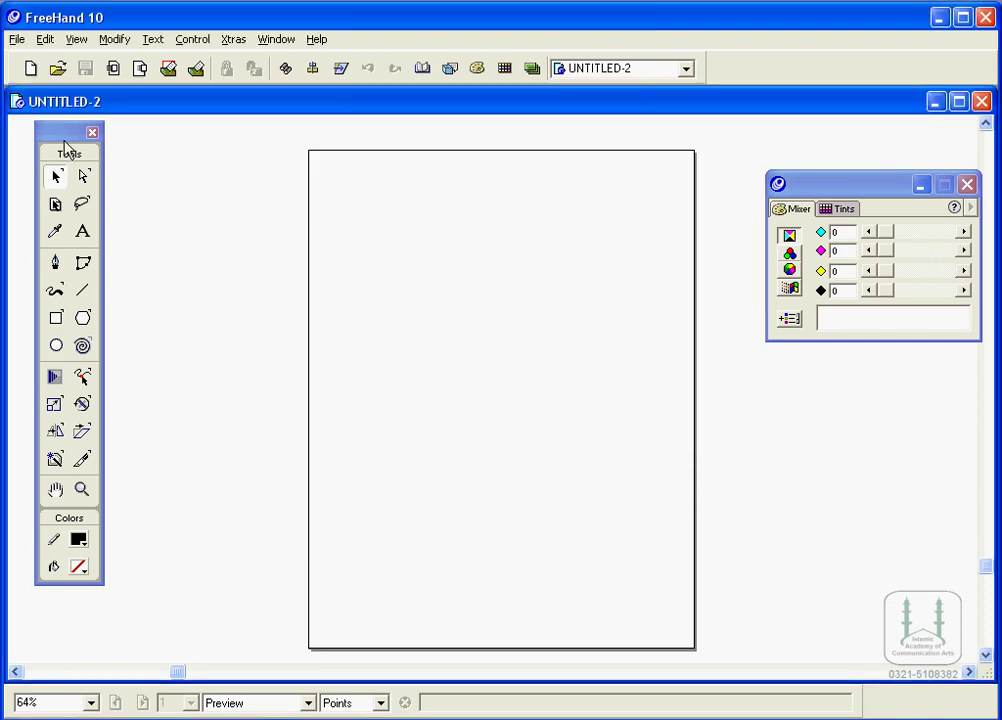
click(18, 41)
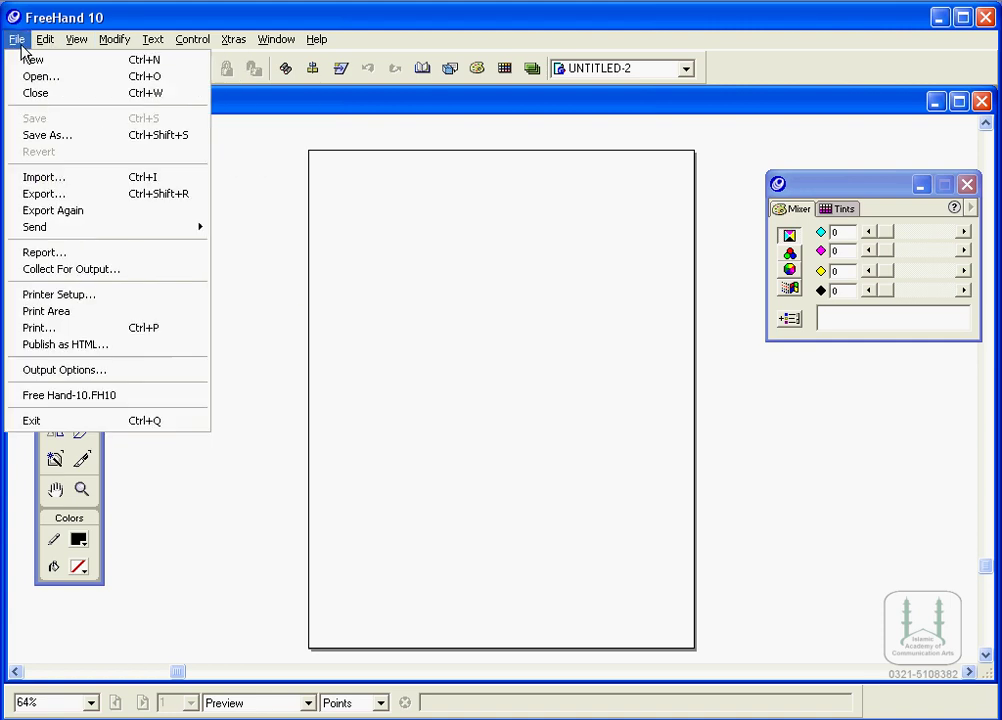